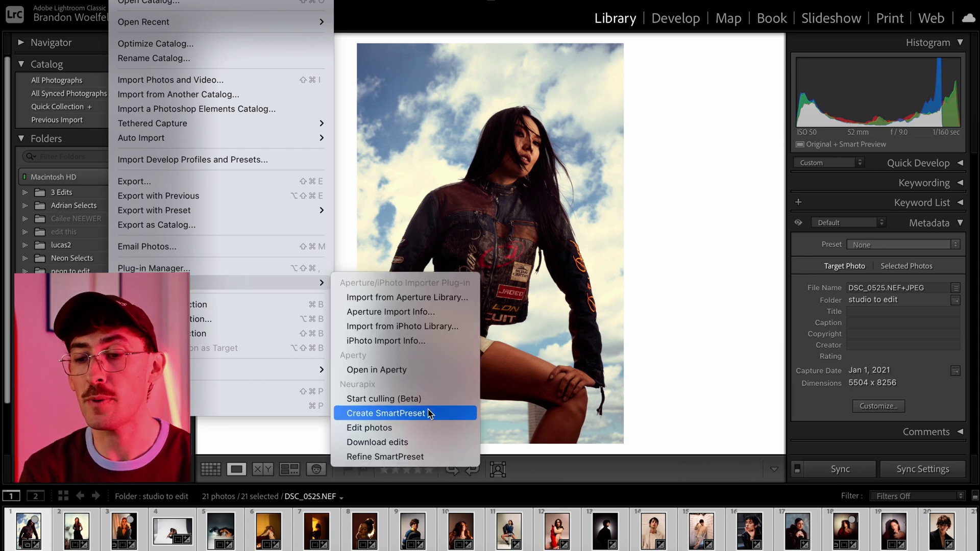
# Start creating a Neurapix SmartPreset from the selected photos in the "studio to edit" folder
pyautogui.click(428, 414)
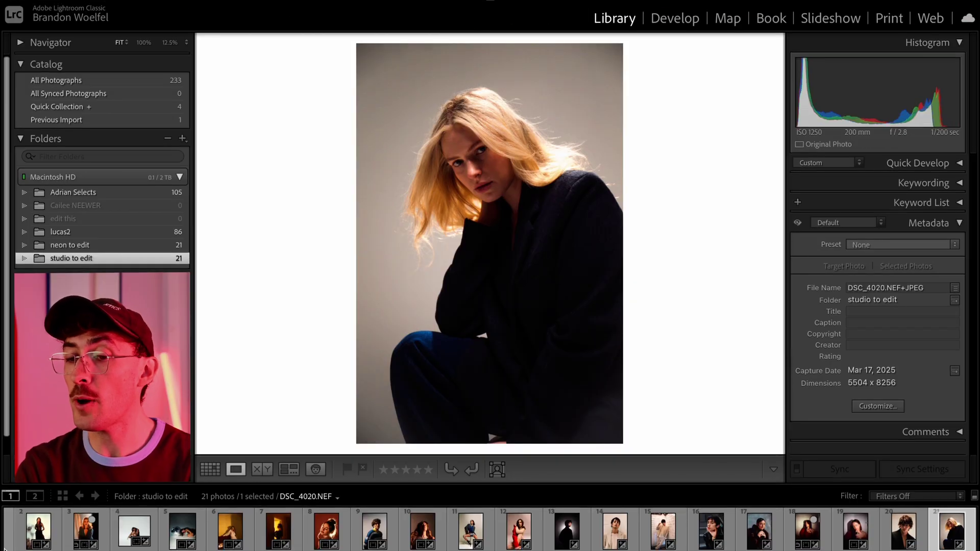
# Review the edited photos in the "studio to edit" folder one by one, from the last back to the first
pyautogui.press('Left')
pyautogui.press('Left')
pyautogui.press('Left')
pyautogui.press('Left')
pyautogui.press('Left')
pyautogui.press('Left')
pyautogui.press('Left')
pyautogui.press('Left')
pyautogui.press('Left')
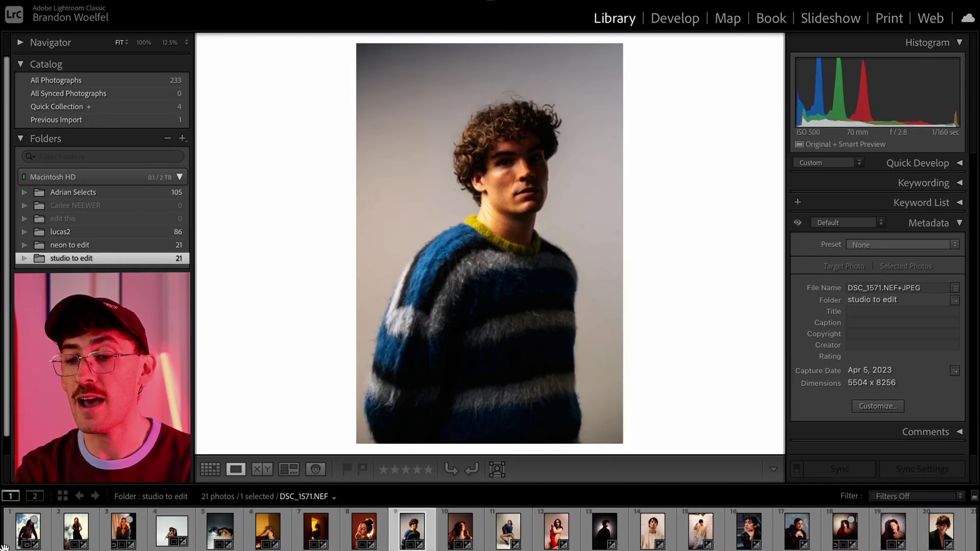
pyautogui.press('Left')
pyautogui.press('Left')
pyautogui.press('Left')
pyautogui.press('Left')
pyautogui.press('Left')
pyautogui.press('Left')
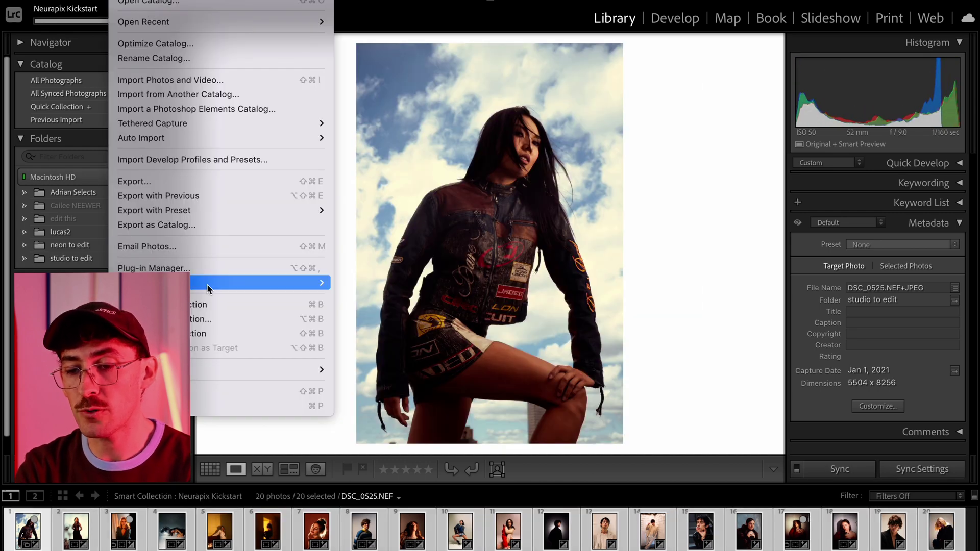
# Kickstart a Neurapix SmartPreset named "Clean Studio" from the selected photos, with the Crop and rotate images option
pyautogui.moveTo(201, 284)
pyautogui.click(419, 395)
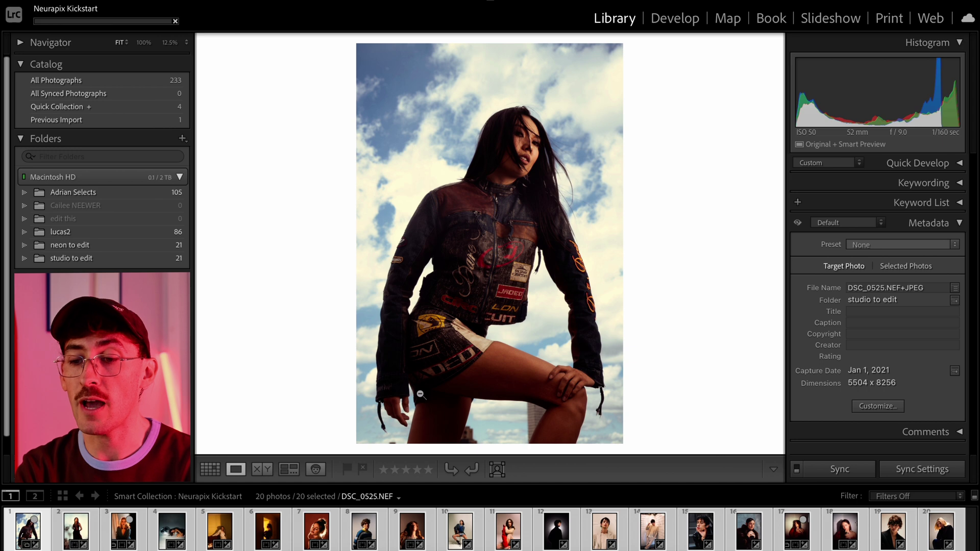
pyautogui.write('Cl')
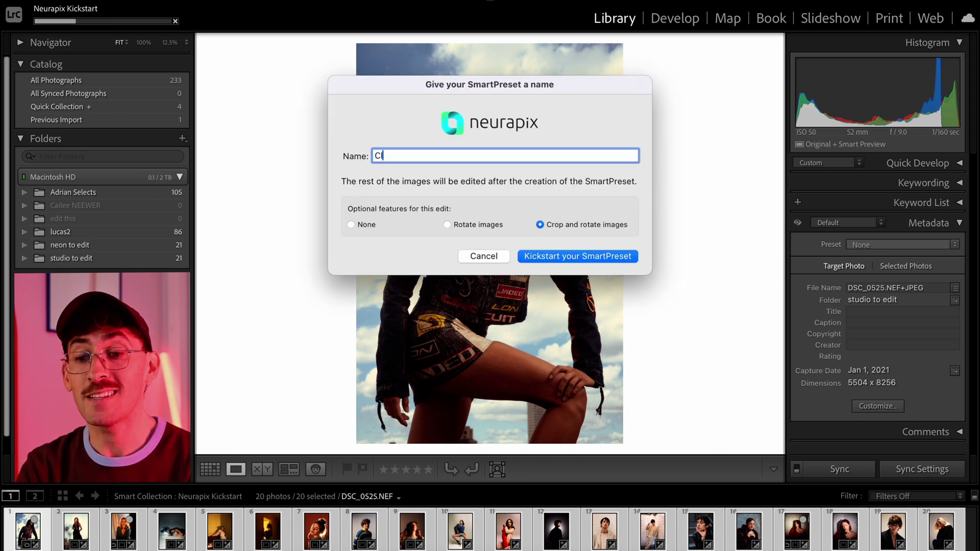
pyautogui.write('ean Studio')
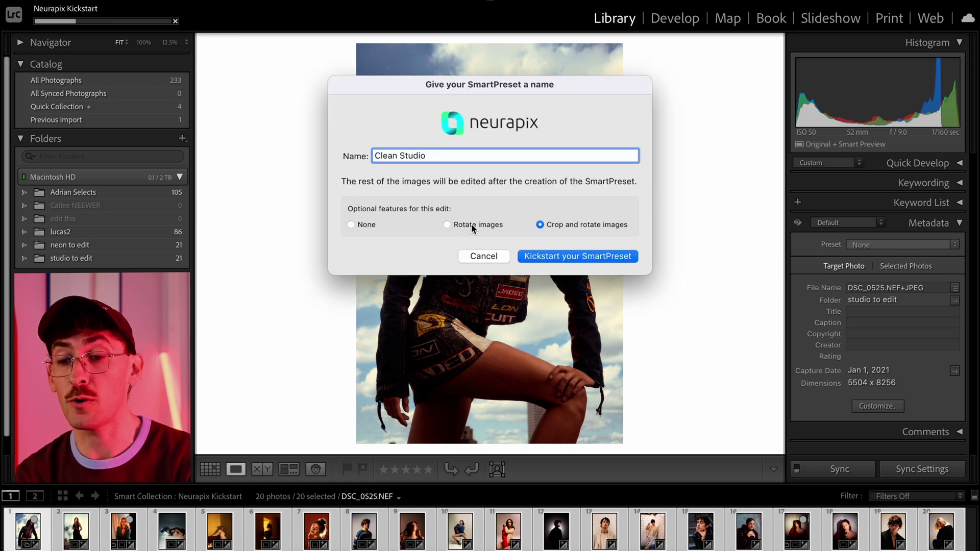
pyautogui.click(452, 225)
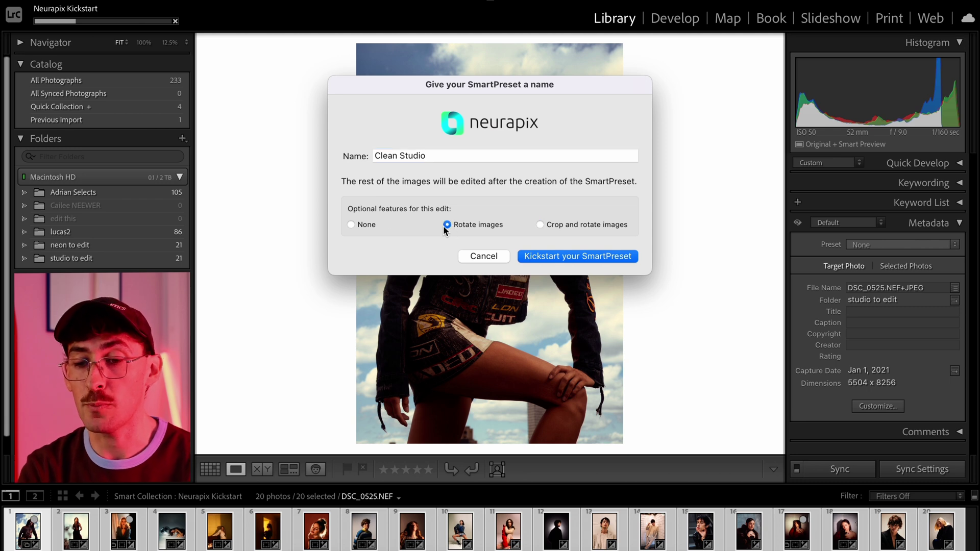
pyautogui.click(351, 225)
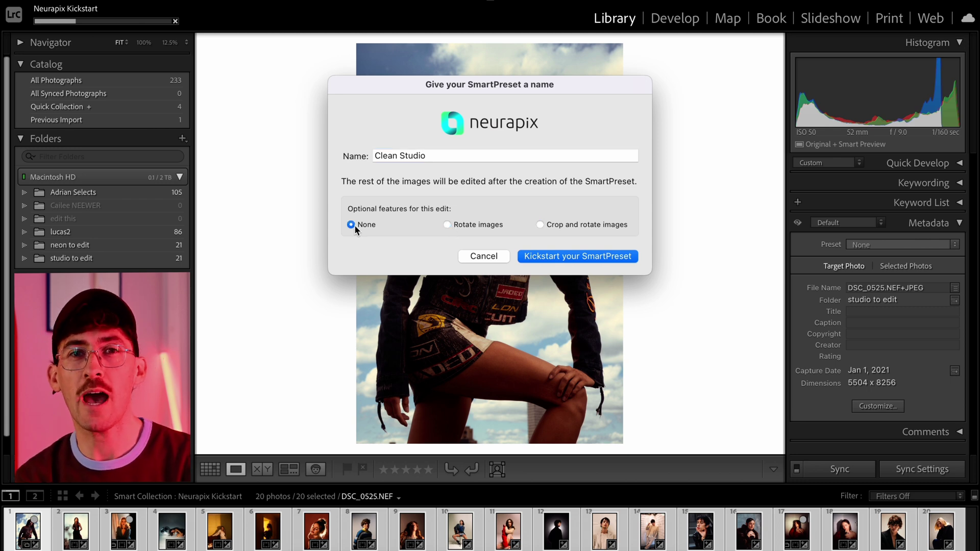
pyautogui.click(540, 226)
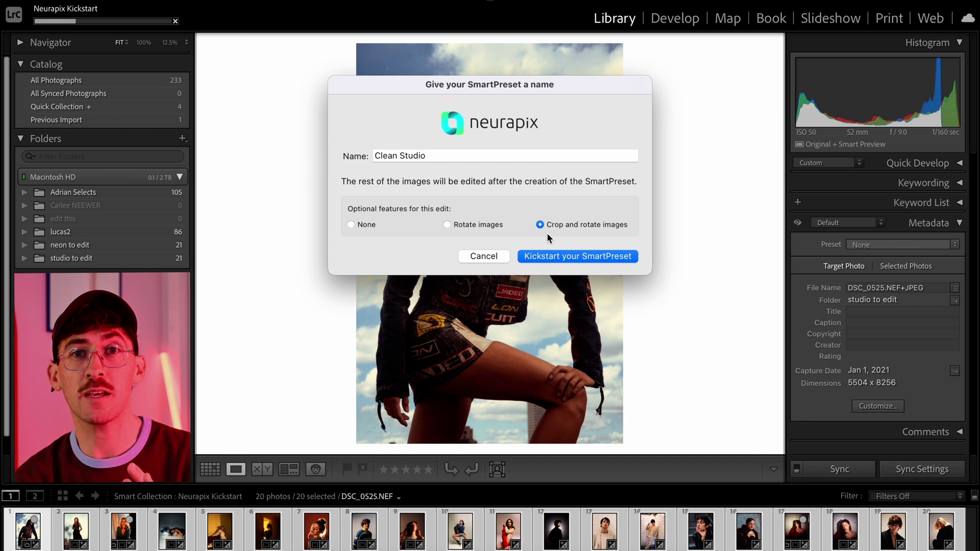
pyautogui.click(563, 256)
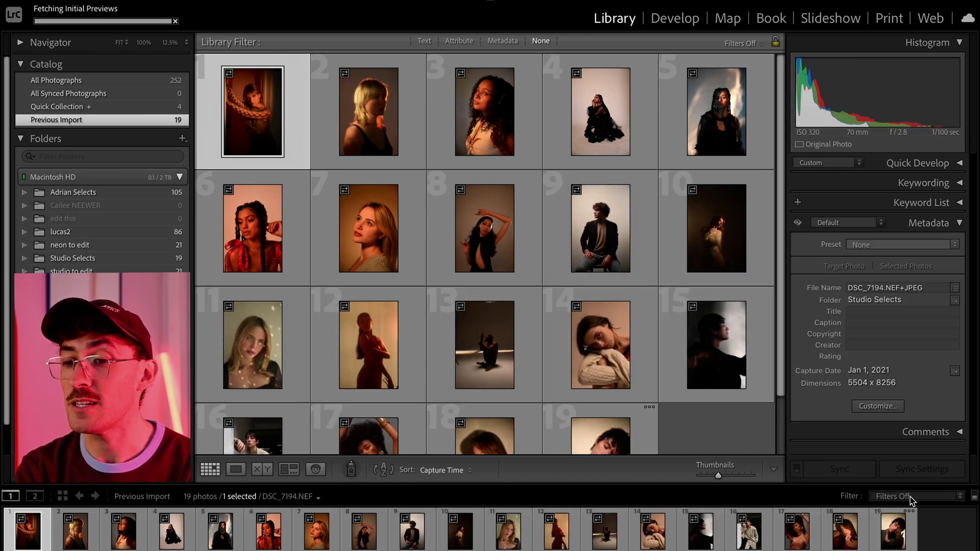
# Look through the newly imported, unedited studio photos one by one at large size in the Develop module
pyautogui.click(675, 19)
pyautogui.press('Right')
pyautogui.press('Right')
pyautogui.press('Right')
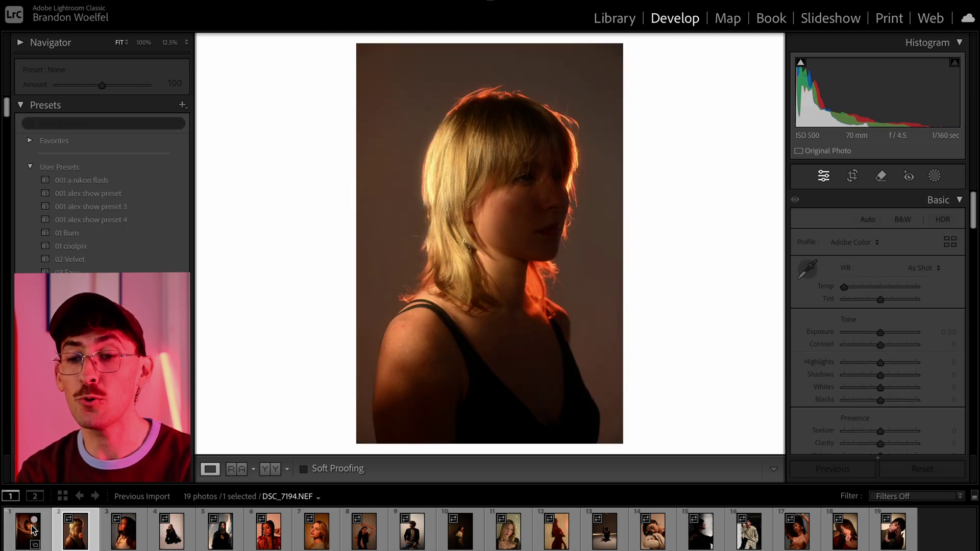
pyautogui.press('Right')
pyautogui.press('Right')
pyautogui.press('Right')
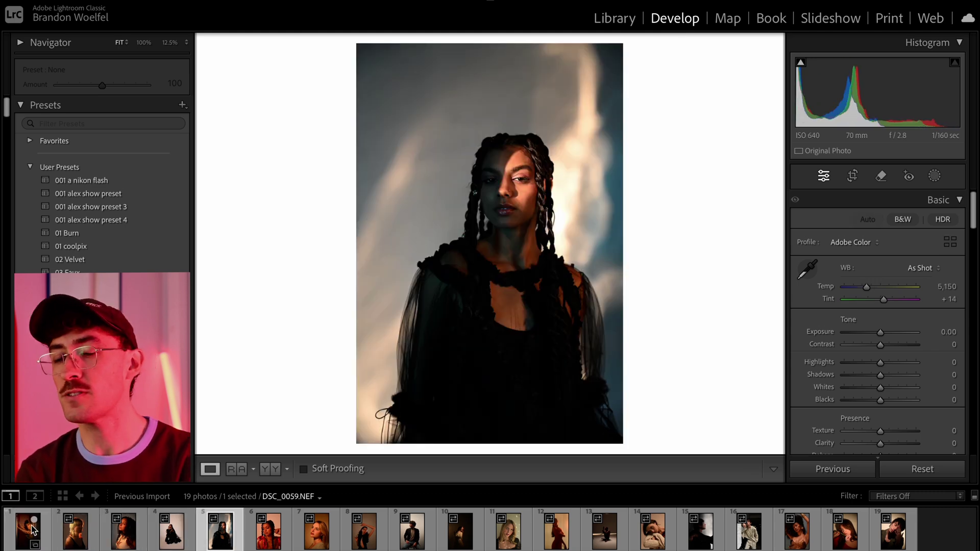
pyautogui.press('Right')
pyautogui.press('Right')
pyautogui.press('Right')
pyautogui.press('Right')
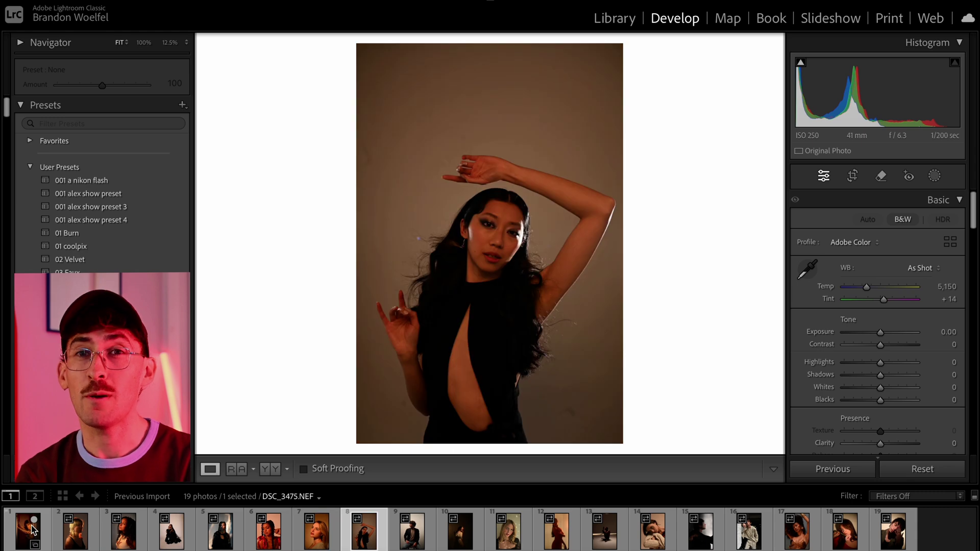
pyautogui.press('Right')
pyautogui.press('Right')
pyautogui.press('Right')
pyautogui.press('Right')
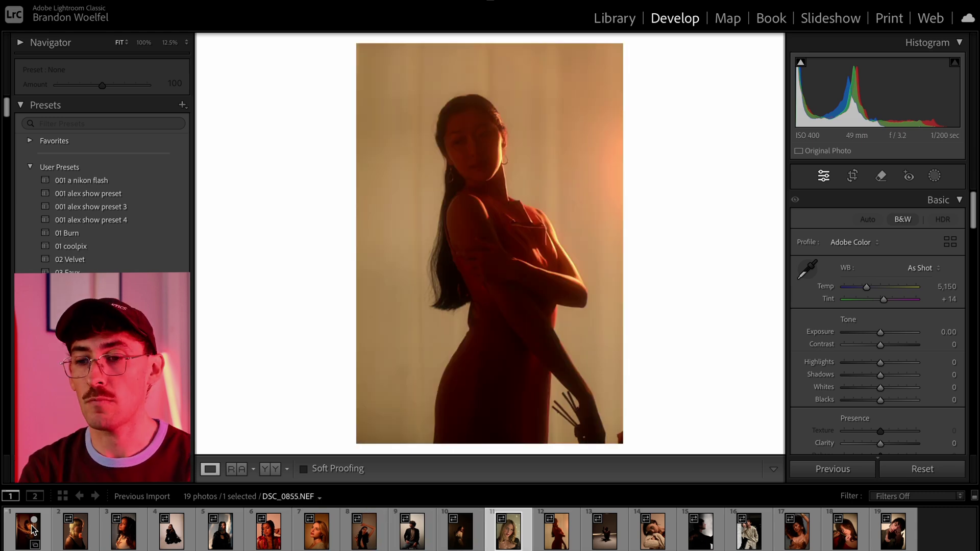
pyautogui.press('Right')
pyautogui.press('Right')
pyautogui.press('Right')
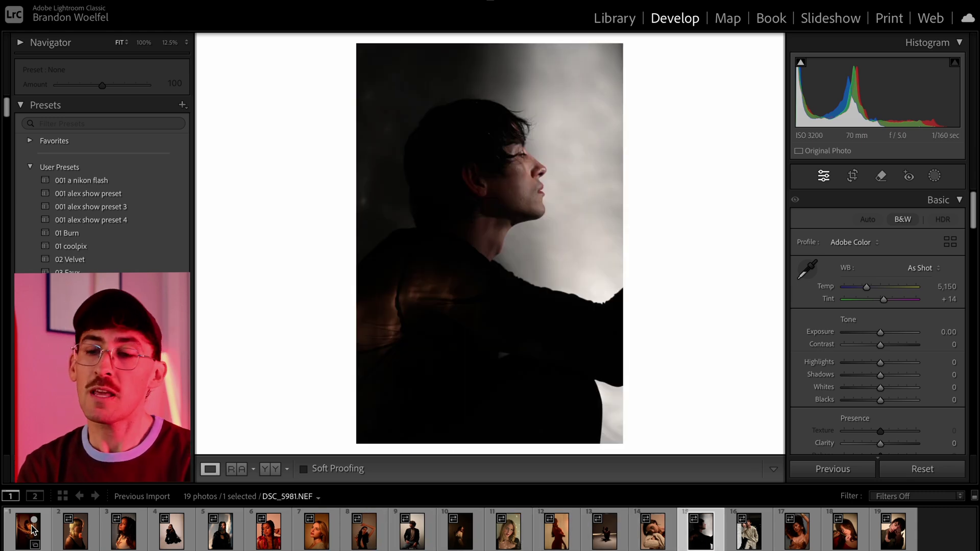
pyautogui.press('Right')
pyautogui.press('Right')
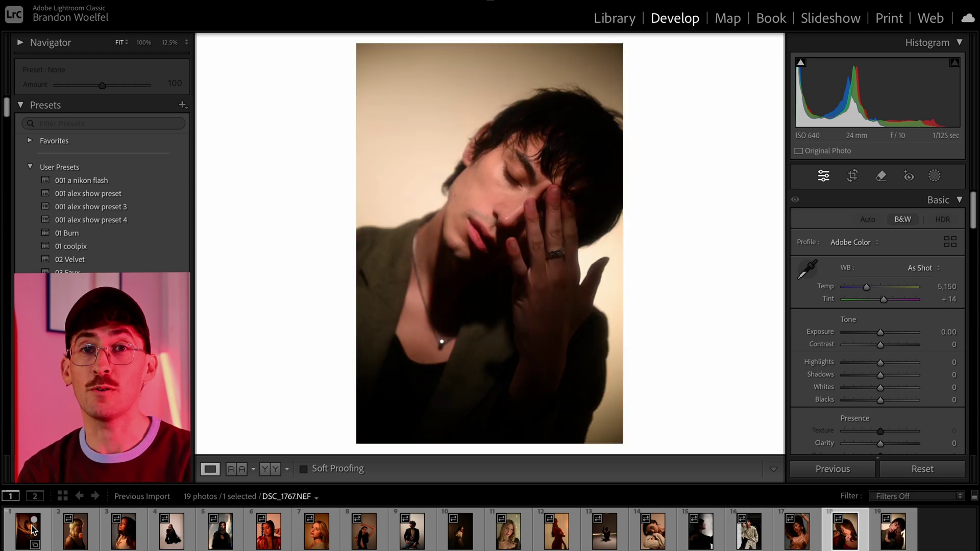
# Select all photos of the previous import, starting from the first, and set up a Neurapix photo edit with the project name "Studio Edits"
pyautogui.click(31, 525)
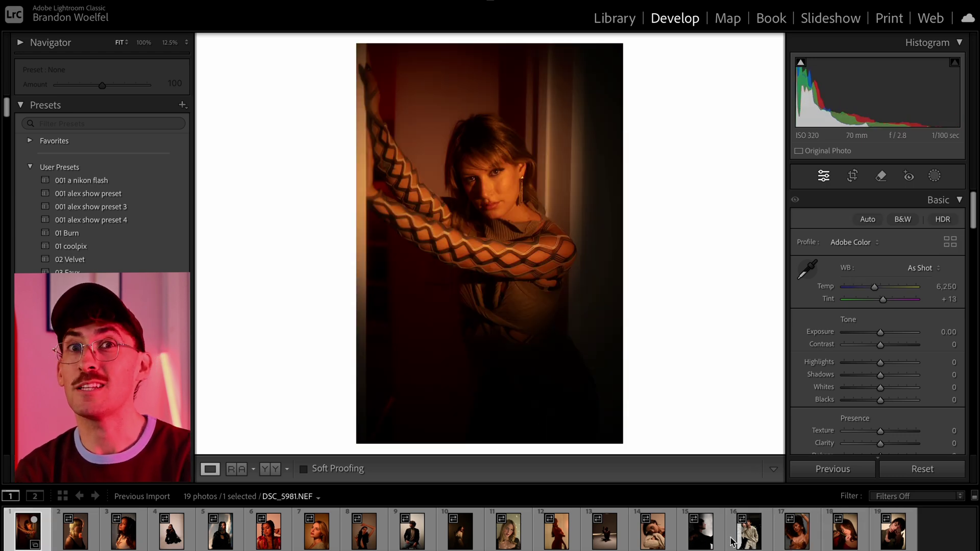
pyautogui.hotkey('ctrl', 'a')
pyautogui.click(117, 1)
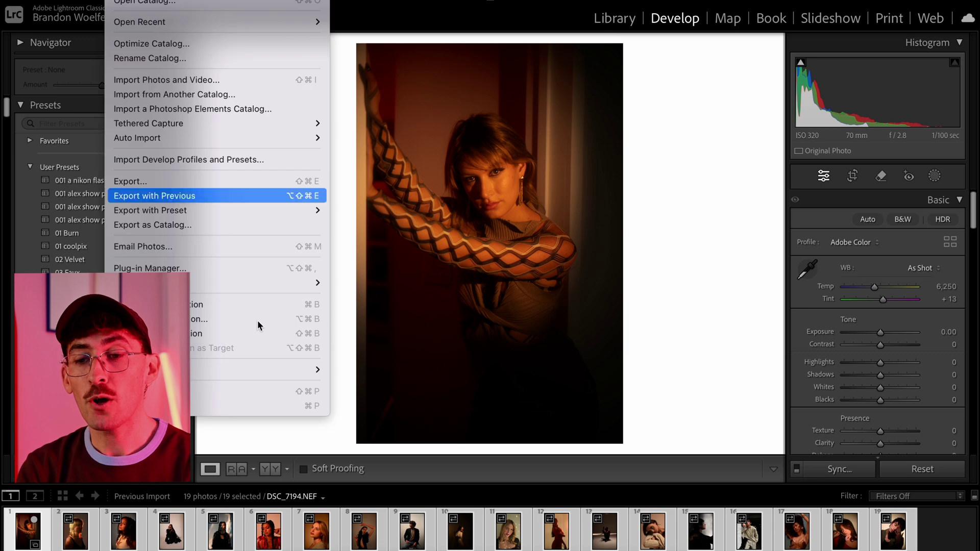
pyautogui.moveTo(256, 282)
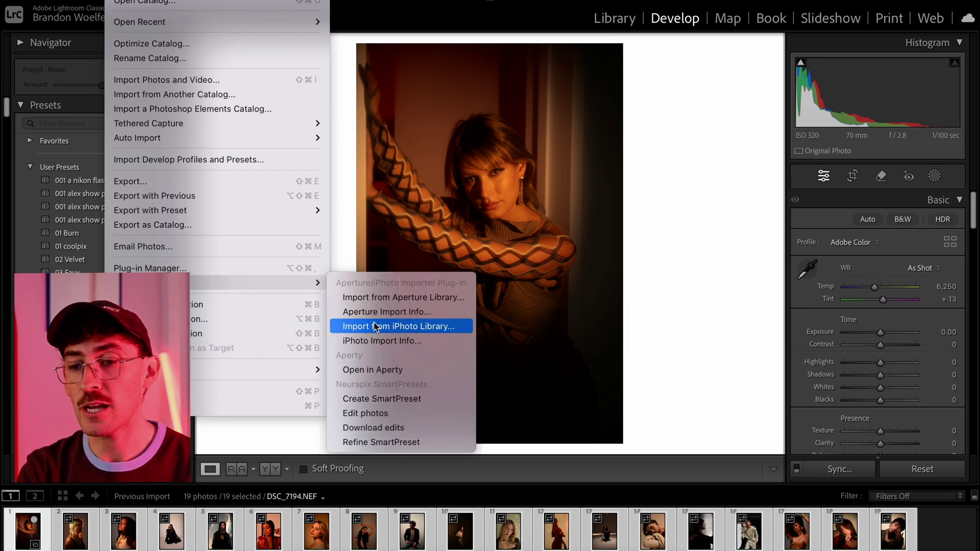
pyautogui.click(372, 412)
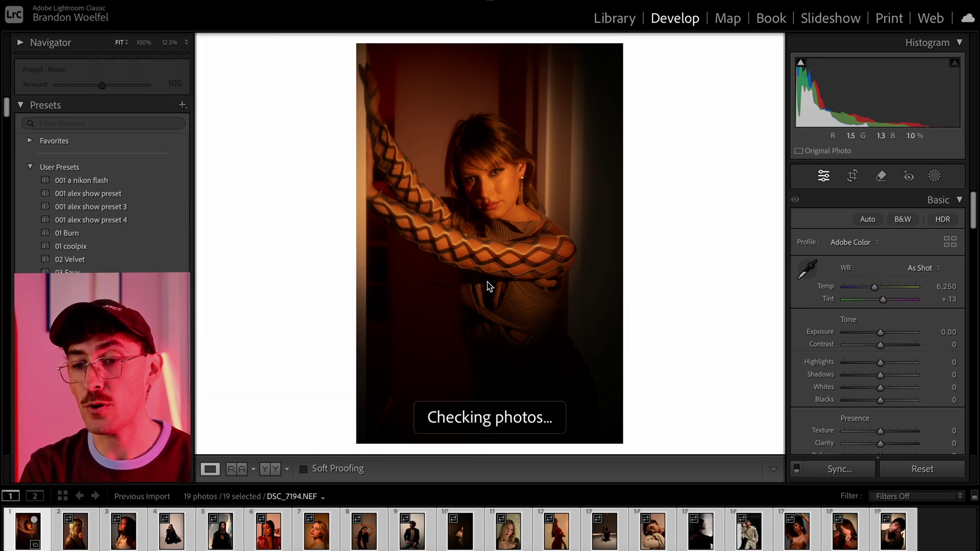
pyautogui.write('S')
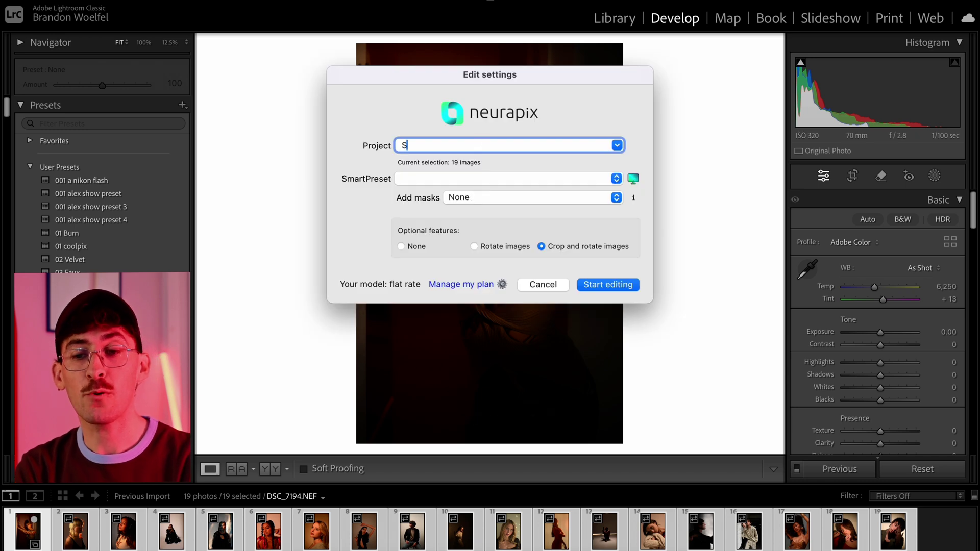
pyautogui.write('tudio Edits')
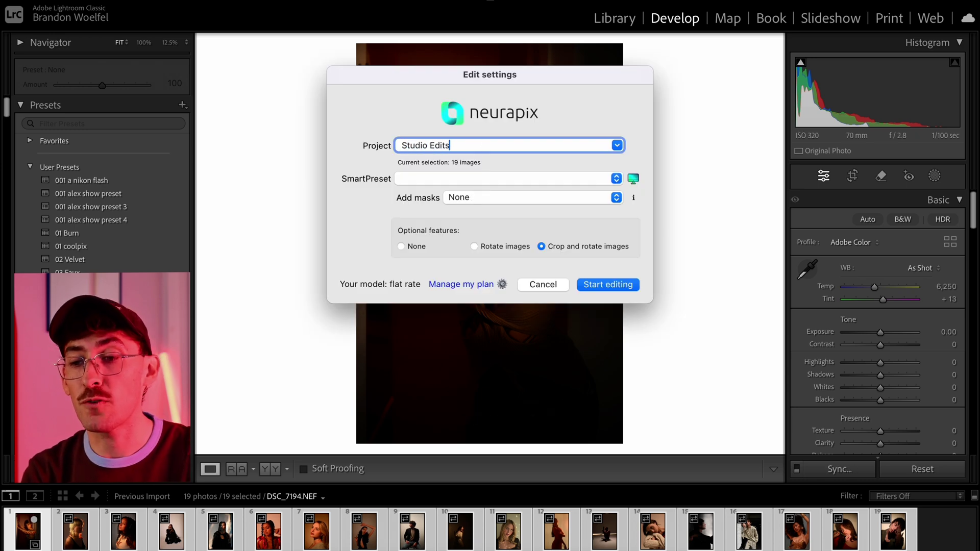
# Choose the "Clean Studio" SmartPreset with Advanced Retouch & Highlight masks and start the edit
pyautogui.click(458, 178)
pyautogui.click(459, 181)
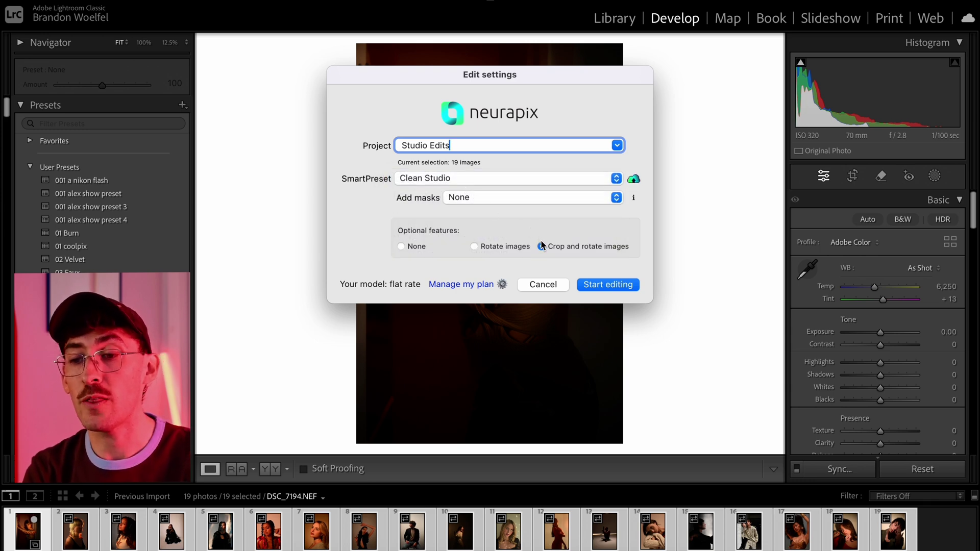
pyautogui.click(482, 199)
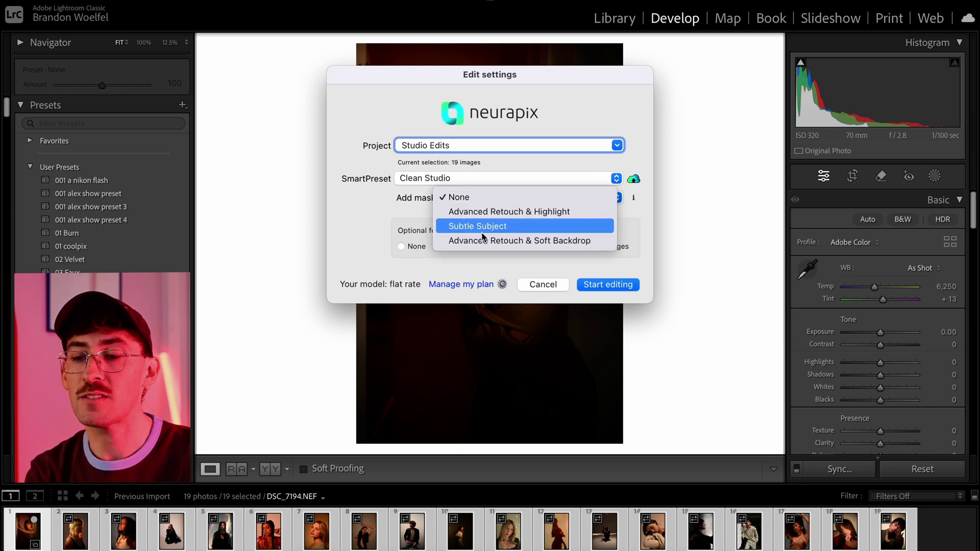
pyautogui.click(482, 215)
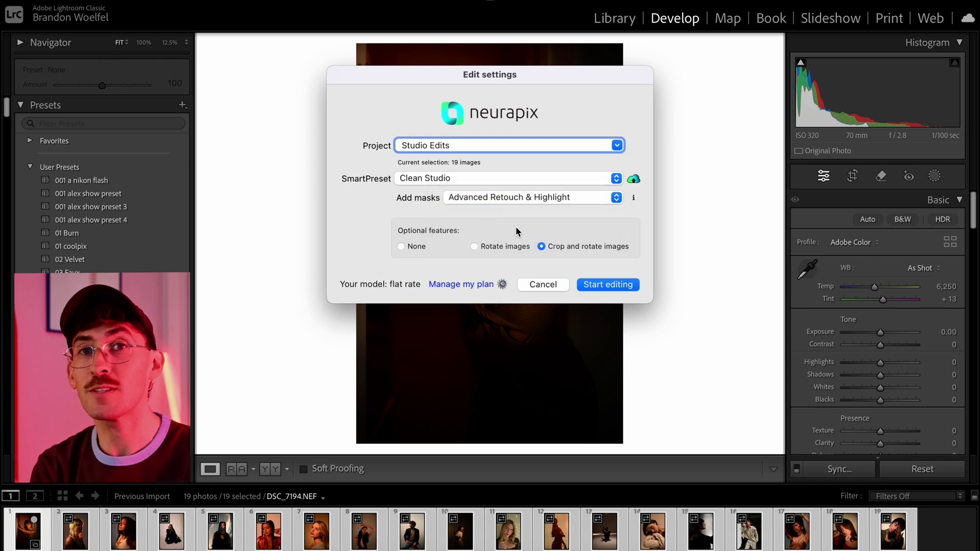
pyautogui.click(593, 285)
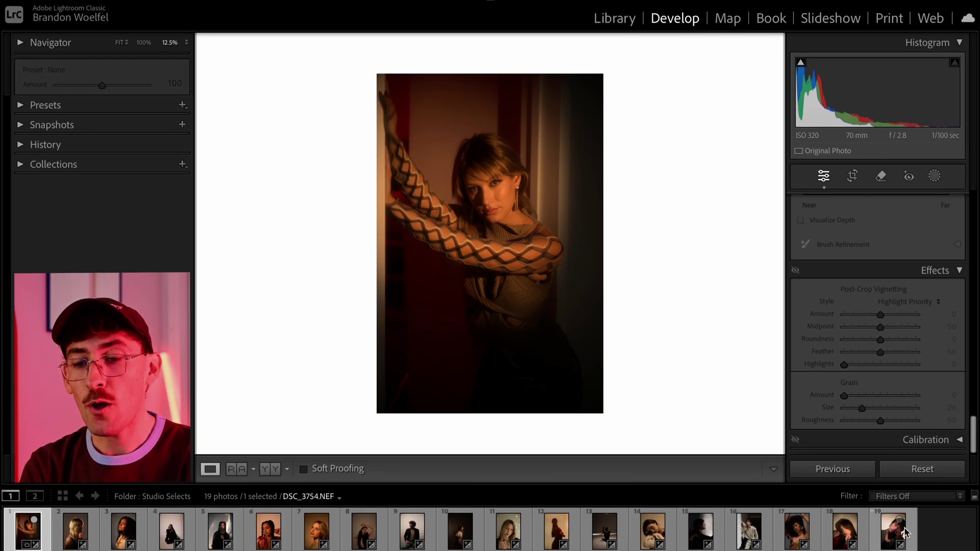
# Select all photos in the Studio Selects folder and download the Neurapix edits of the "Studio!" project
pyautogui.keyDown('shift'); pyautogui.click(904, 533); pyautogui.keyUp('shift')
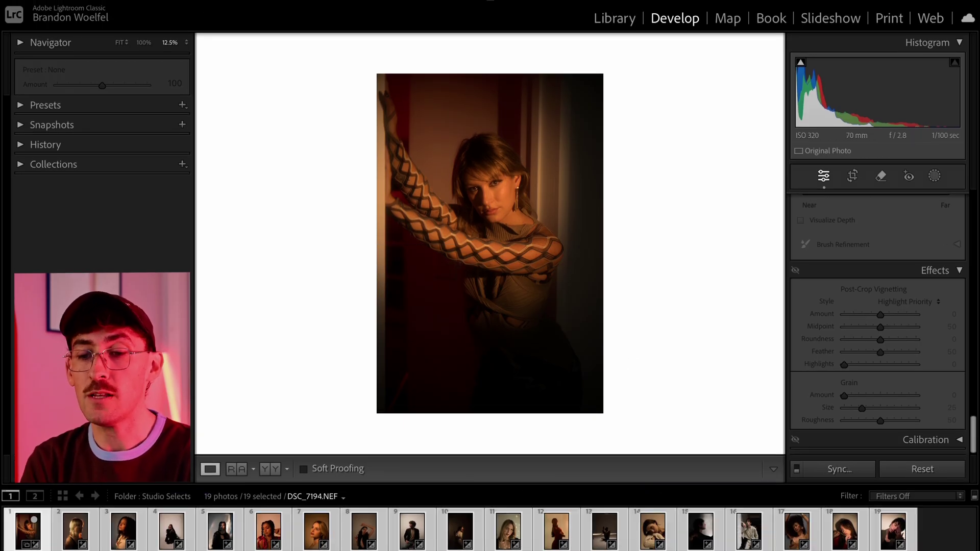
pyautogui.click(118, 0)
pyautogui.moveTo(199, 282)
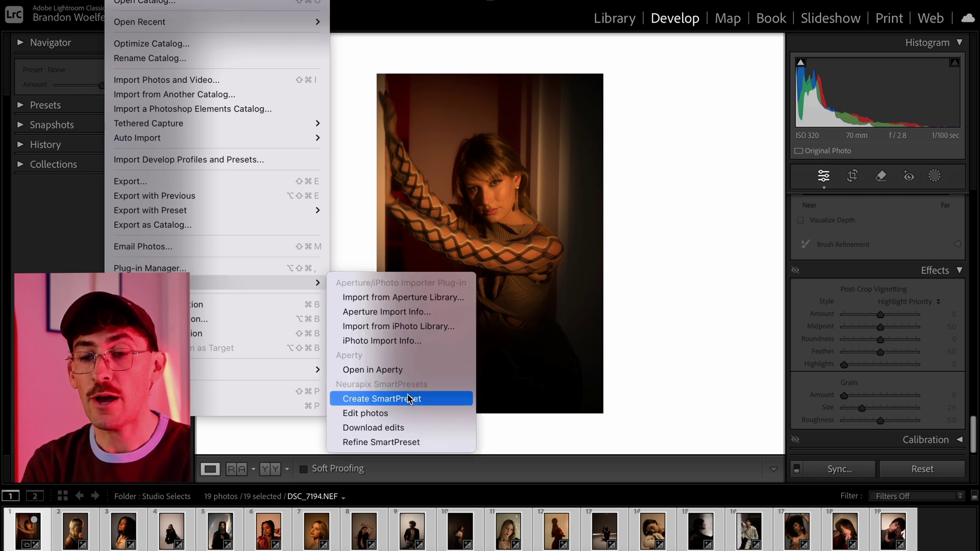
pyautogui.click(403, 428)
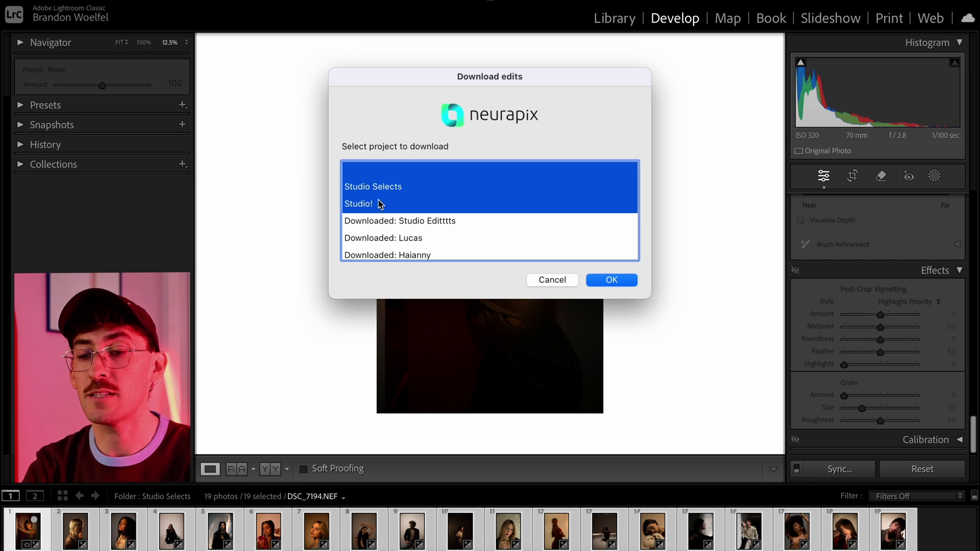
pyautogui.click(380, 204)
pyautogui.click(618, 278)
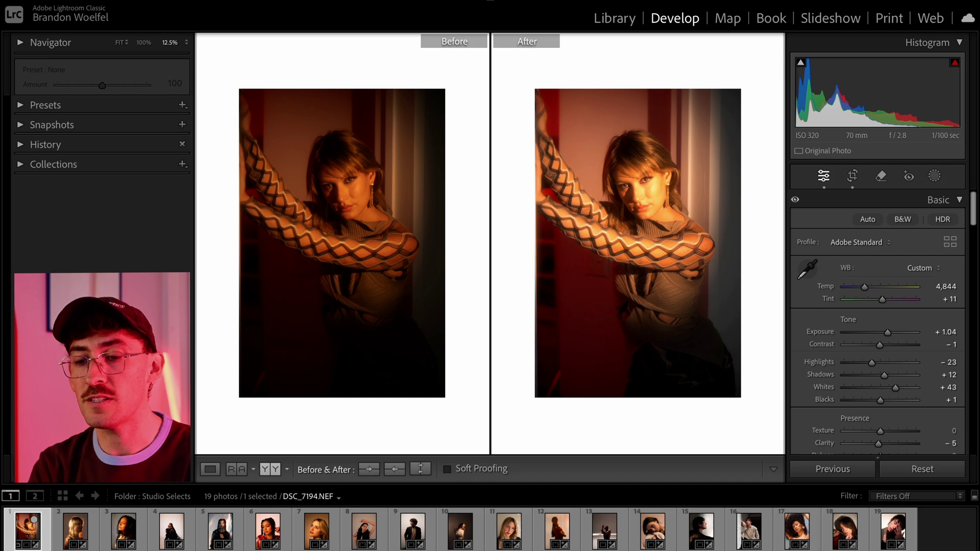
# Compare the before and after versions of the edited studio photos one by one, going forward from the first photo
pyautogui.press('Right')
pyautogui.press('Right')
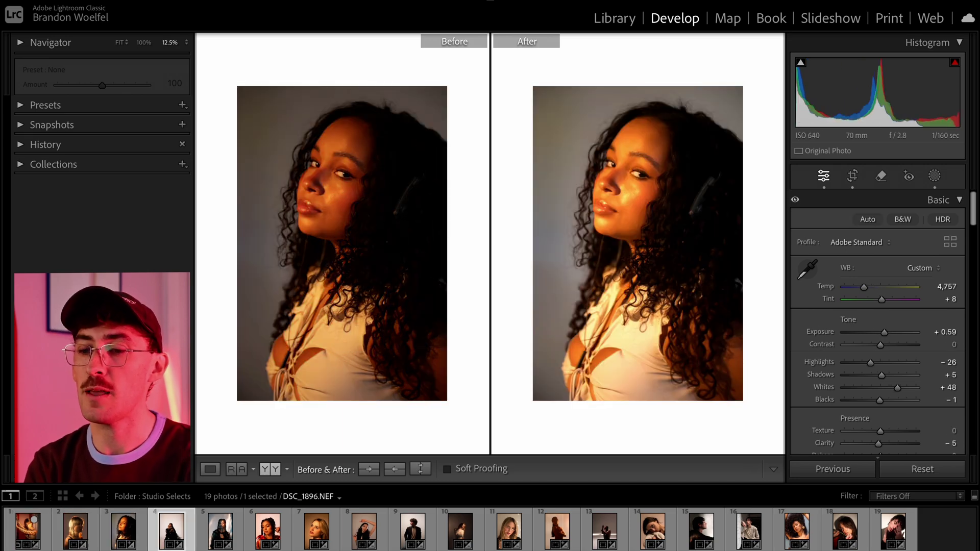
pyautogui.press('Right')
pyautogui.press('Right')
pyautogui.press('Right')
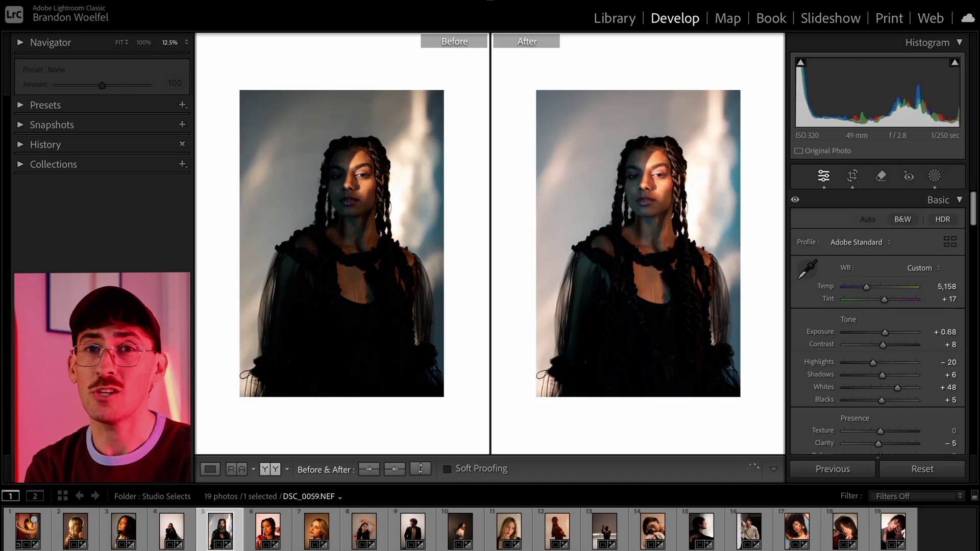
pyautogui.press('Right')
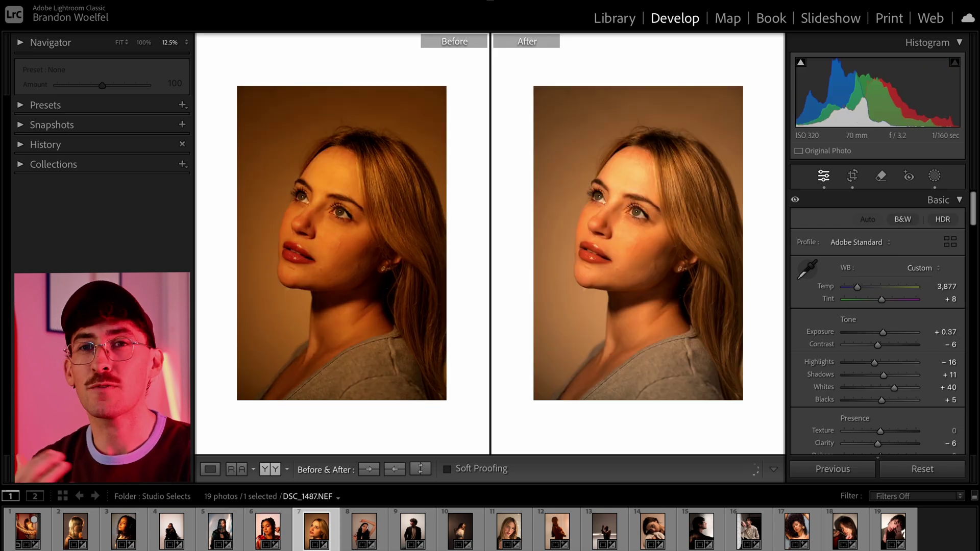
pyautogui.press('Right')
pyautogui.press('Right')
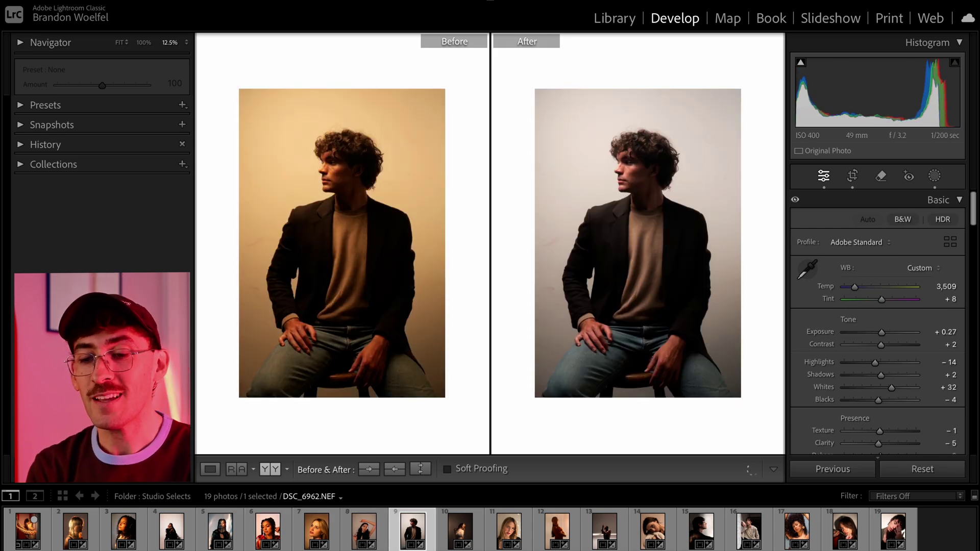
pyautogui.press('Right')
pyautogui.press('Right')
pyautogui.press('Right')
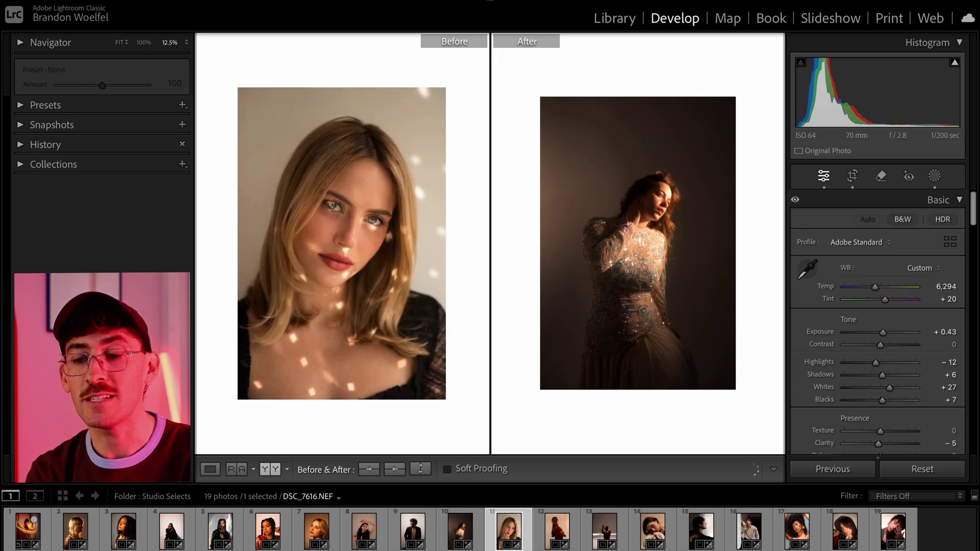
# Compare the before and after versions of the remaining Studio Selects photos, going forward from the eleventh photo to the end of the set
pyautogui.press('Right')
pyautogui.press('Right')
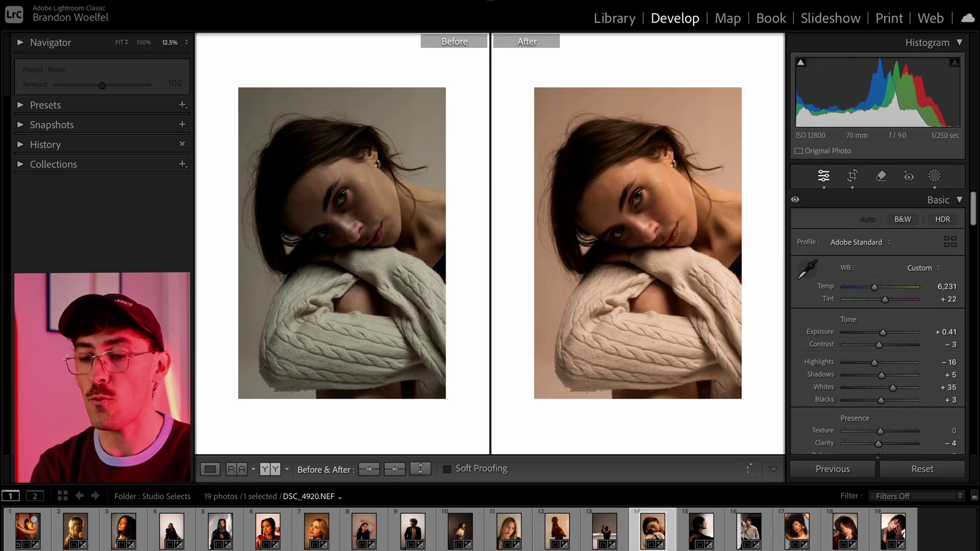
pyautogui.press('Right')
pyautogui.press('Right')
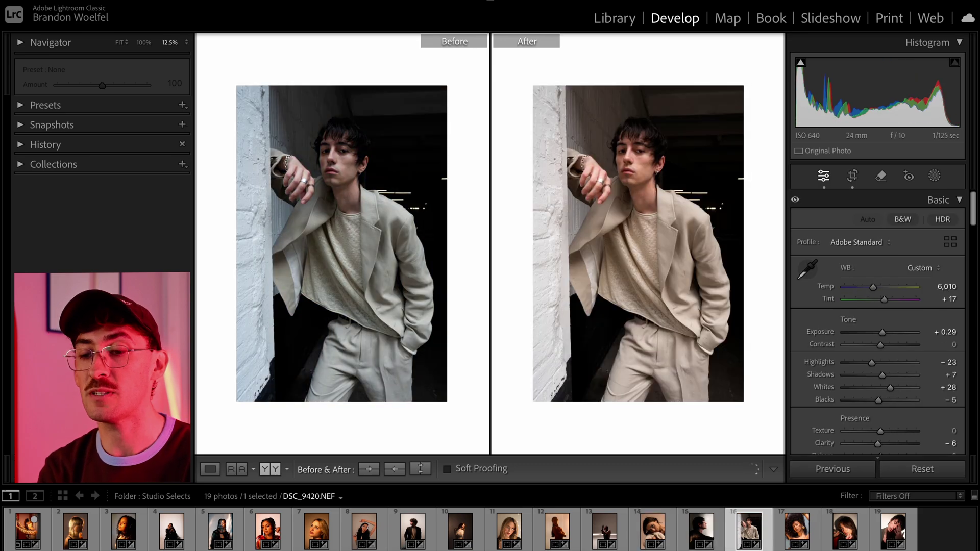
pyautogui.press('Right')
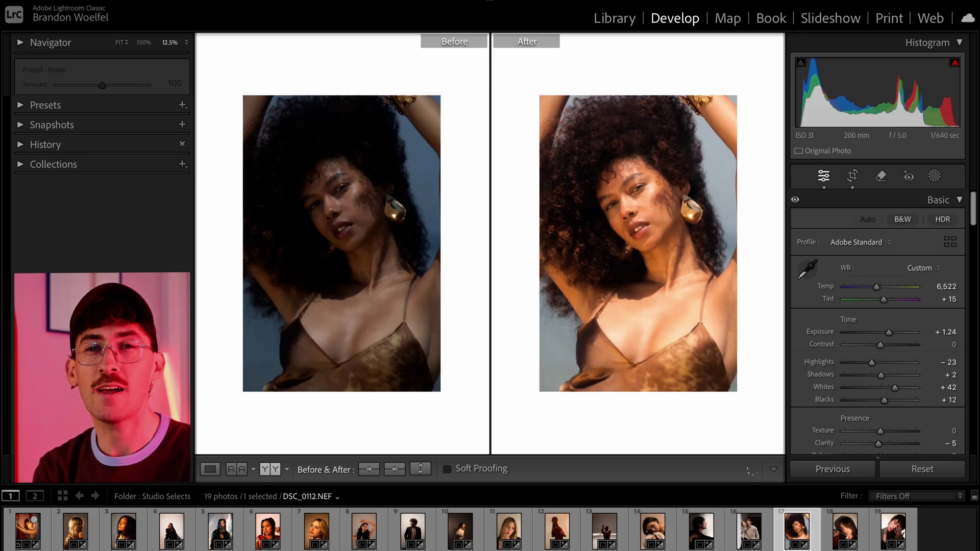
pyautogui.press('Right')
pyautogui.press('Right')
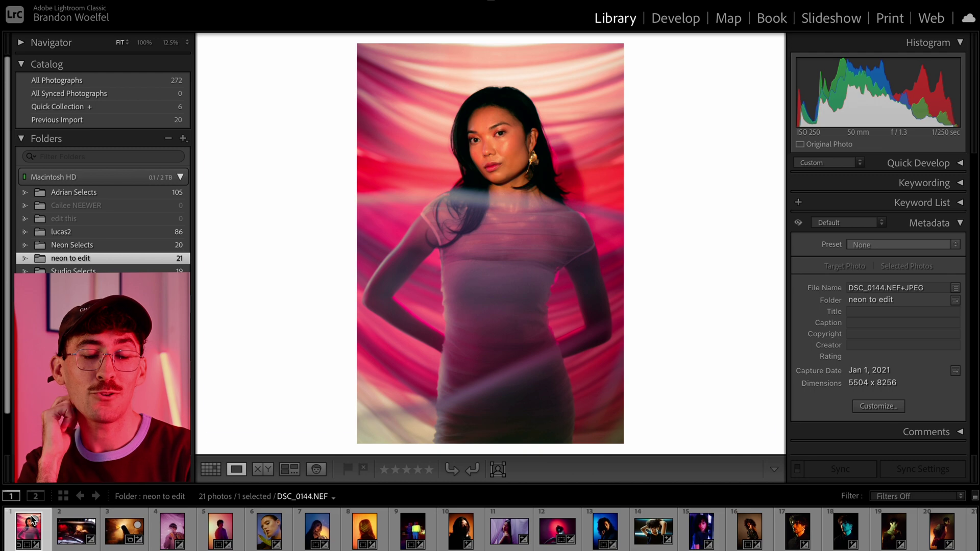
# Look through the photos of the "neon to edit" folder one by one, starting from the first, to examine their neon colour edits
pyautogui.press('Right')
pyautogui.press('Right')
pyautogui.press('Right')
pyautogui.press('Right')
pyautogui.press('Right')
pyautogui.press('Right')
pyautogui.press('Right')
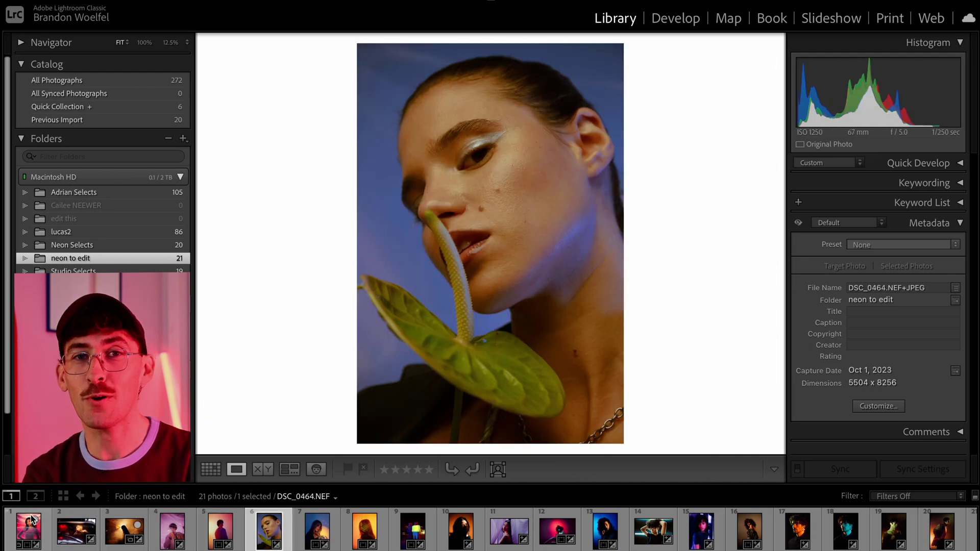
pyautogui.press('Right')
pyautogui.press('Right')
pyautogui.press('Right')
pyautogui.press('Right')
pyautogui.press('Right')
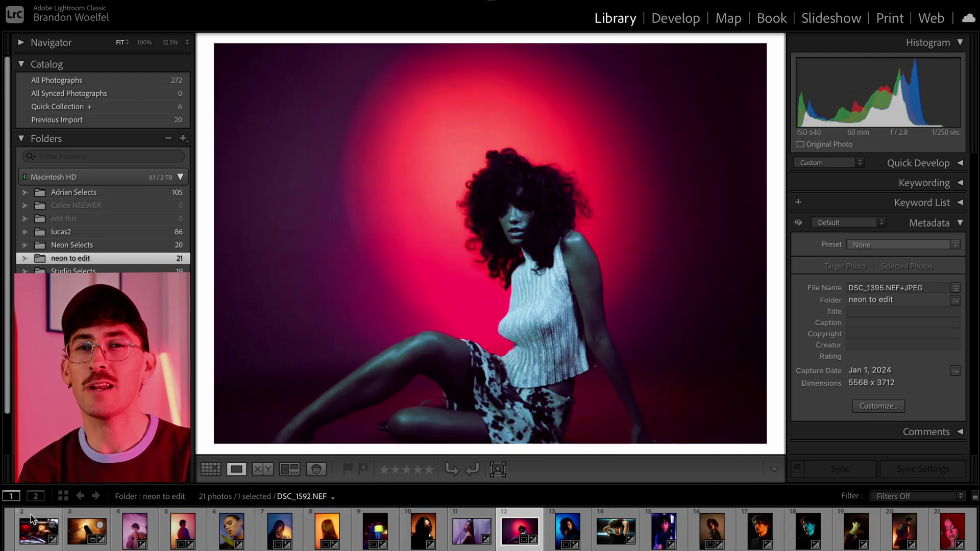
pyautogui.press('Right')
pyautogui.press('Right')
pyautogui.press('Right')
pyautogui.press('Right')
pyautogui.press('Right')
pyautogui.press('Right')
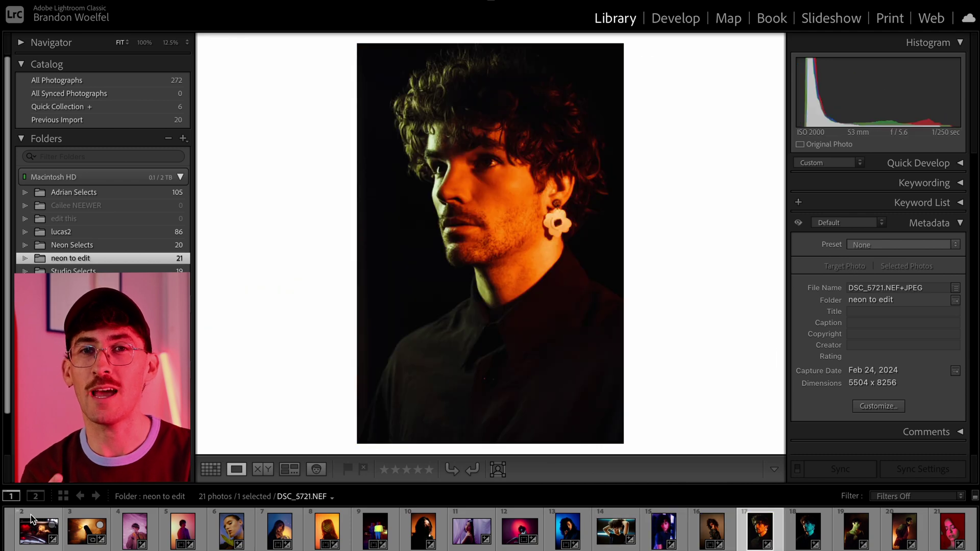
pyautogui.press('Right')
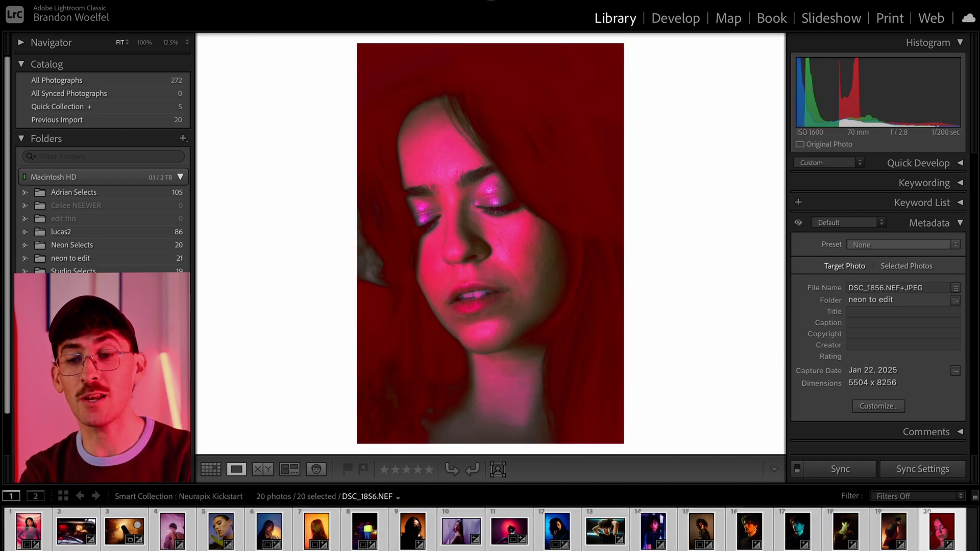
# Create a Neurapix SmartPreset named "Moody Cinematic" from the selected neon photos, with the crop and rotate images option
pyautogui.moveTo(310, 283)
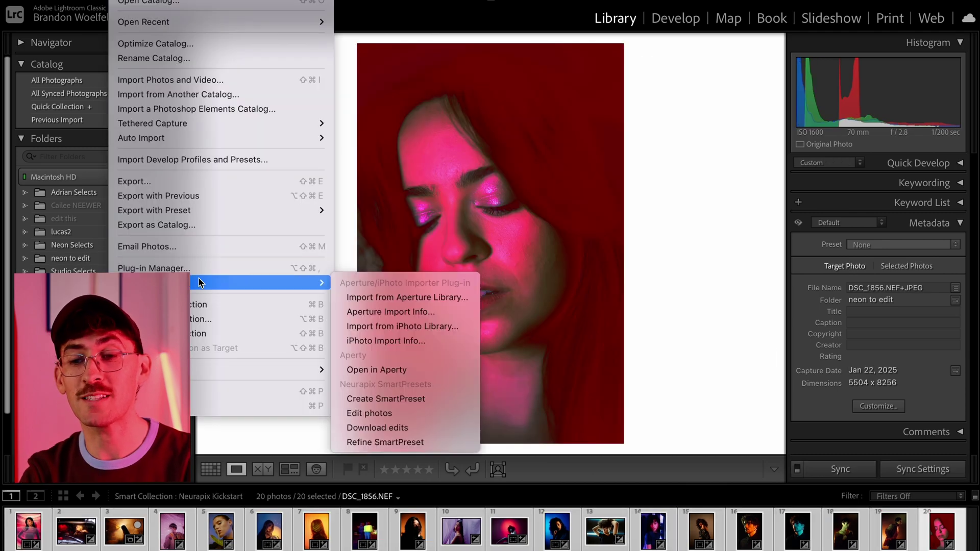
pyautogui.click(427, 399)
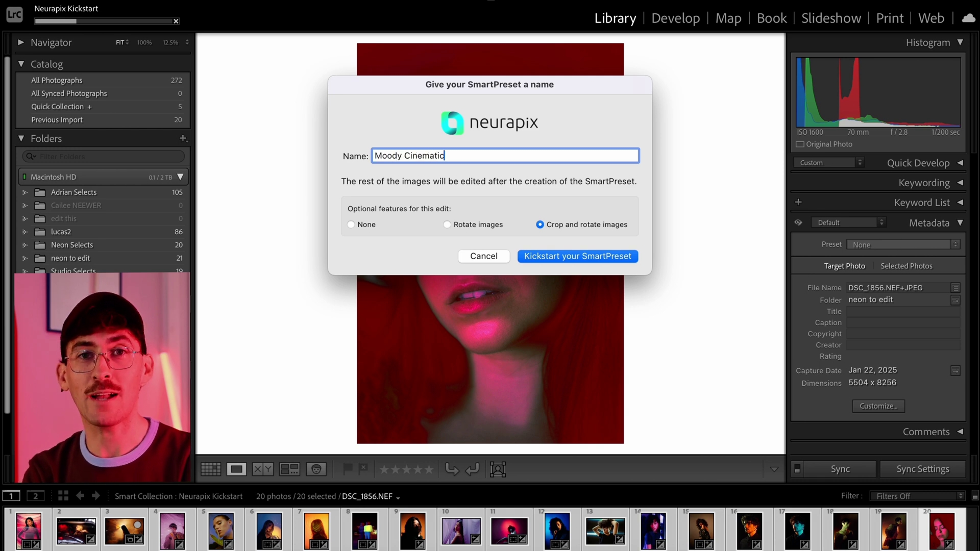
pyautogui.click(543, 255)
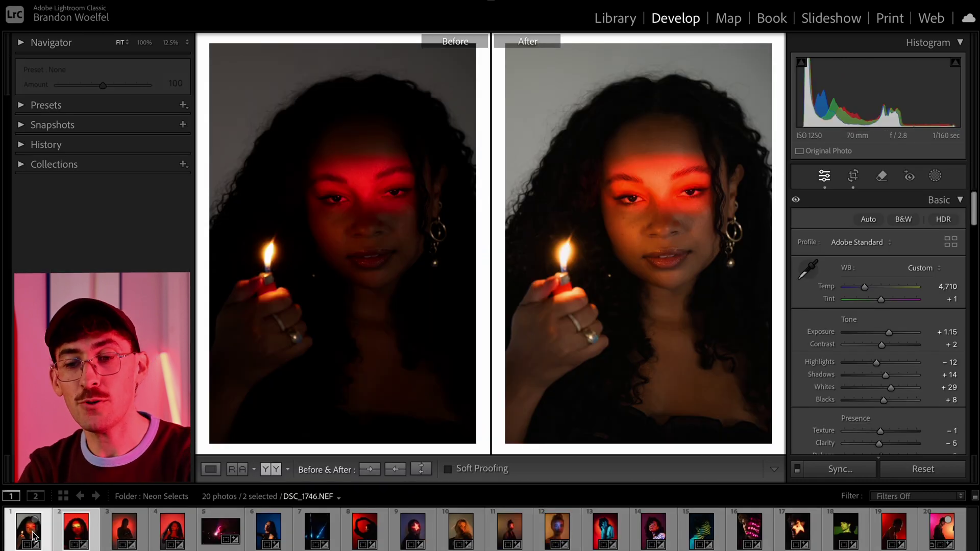
# Compare the before and after versions of the edited Neon Selects photos one by one, from the first to the last
pyautogui.press('Right')
pyautogui.press('Right')
pyautogui.press('Right')
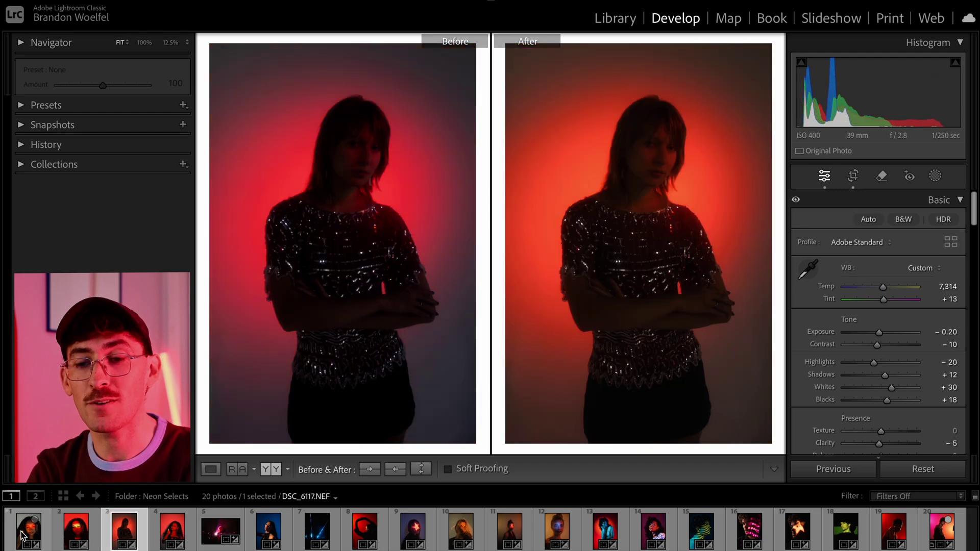
pyautogui.press('Right')
pyautogui.press('Right')
pyautogui.press('Right')
pyautogui.press('Right')
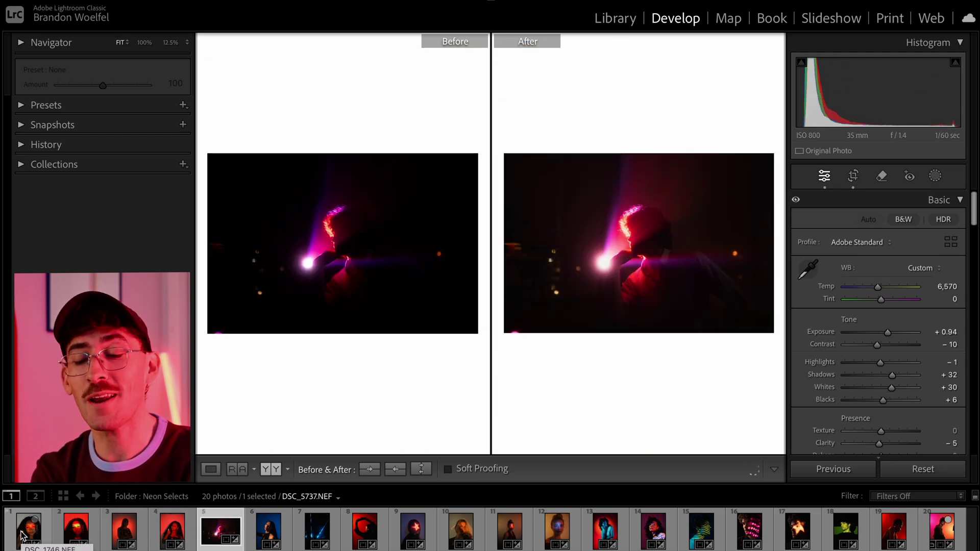
pyautogui.press('Right')
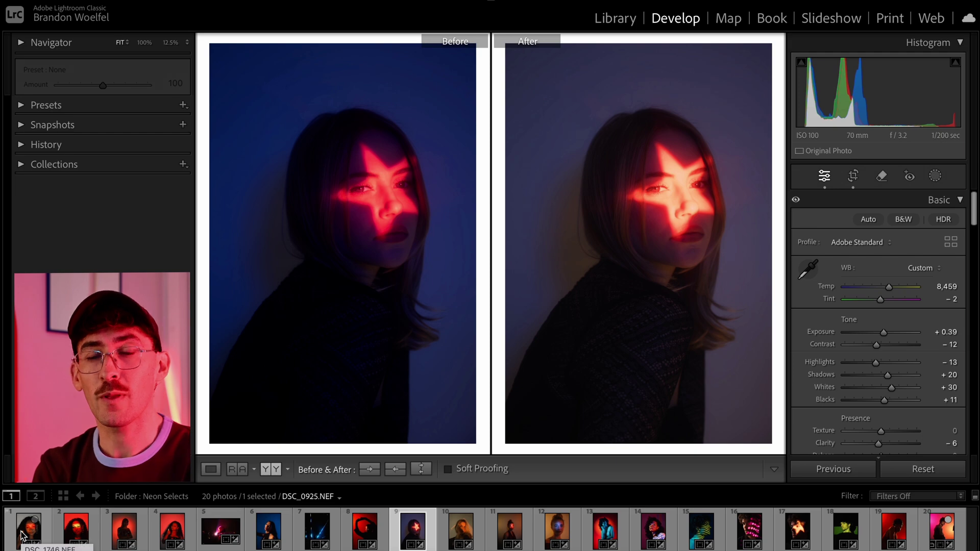
pyautogui.press('Right')
pyautogui.press('Right')
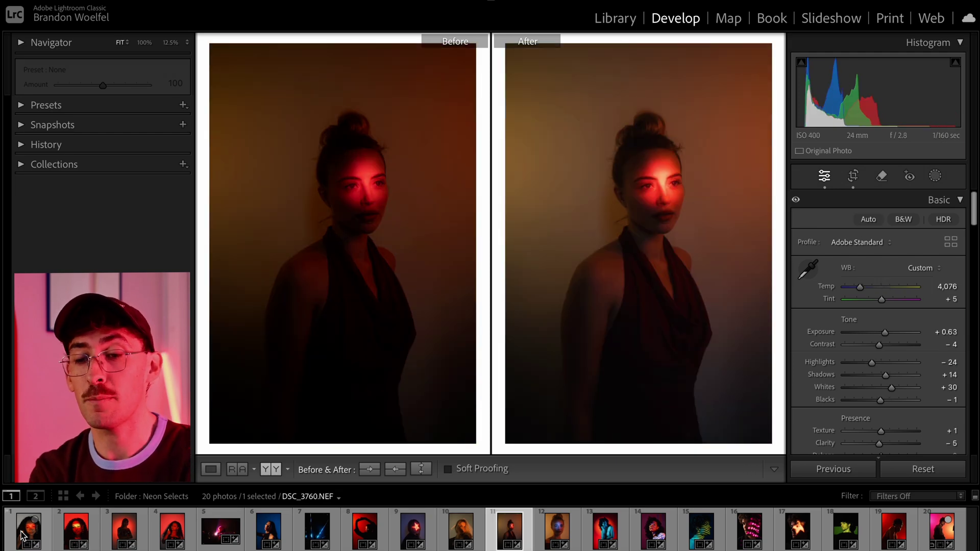
pyautogui.press('Right')
pyautogui.press('Right')
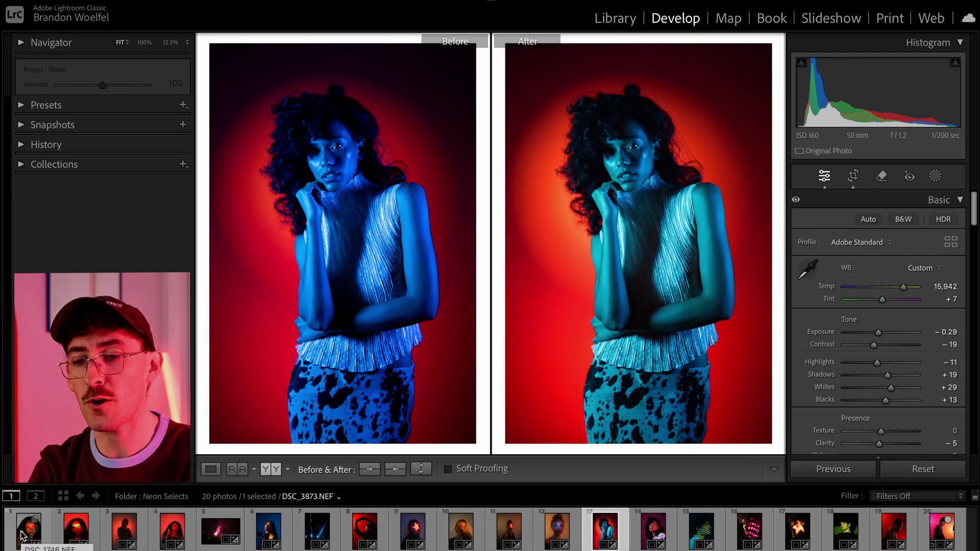
pyautogui.press('Right')
pyautogui.press('Right')
pyautogui.press('Right')
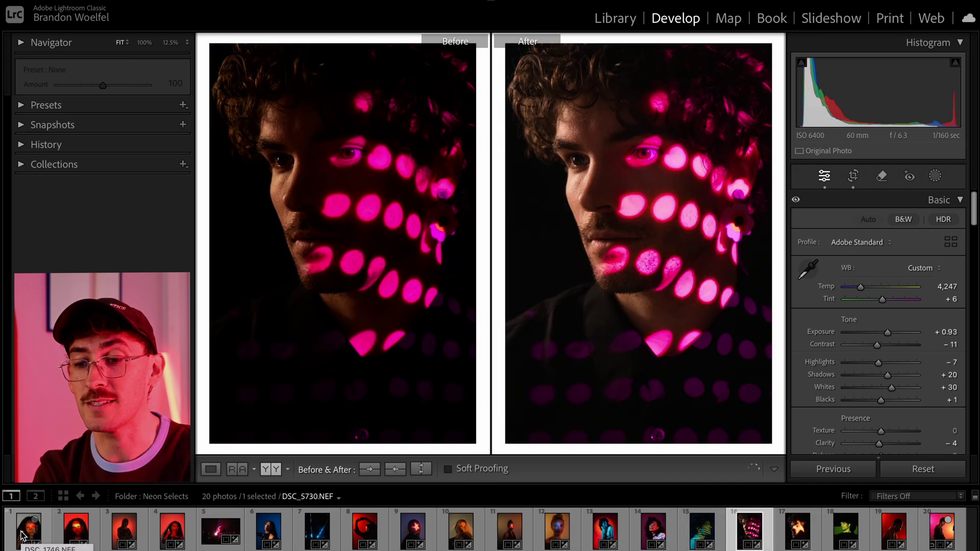
pyautogui.press('Right')
pyautogui.press('Right')
pyautogui.press('Right')
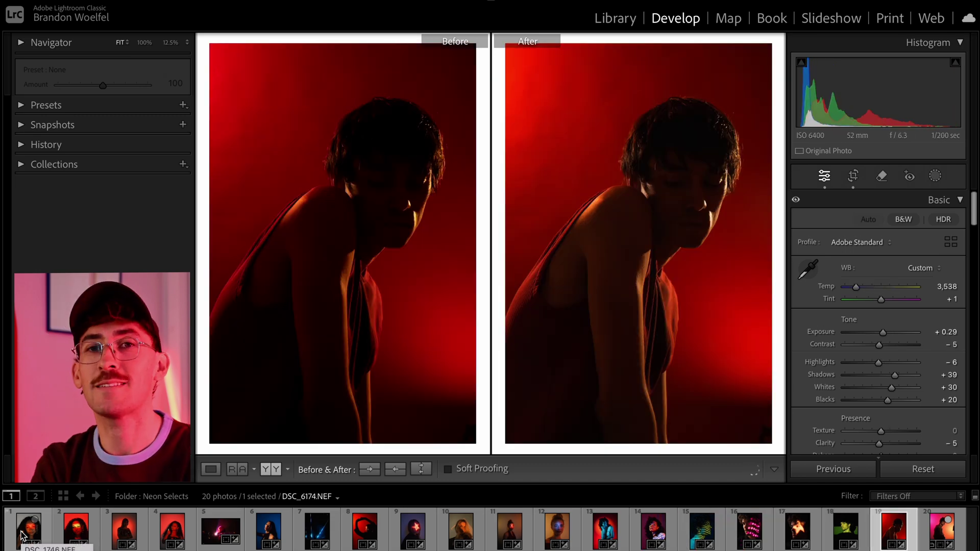
pyautogui.press('Right')
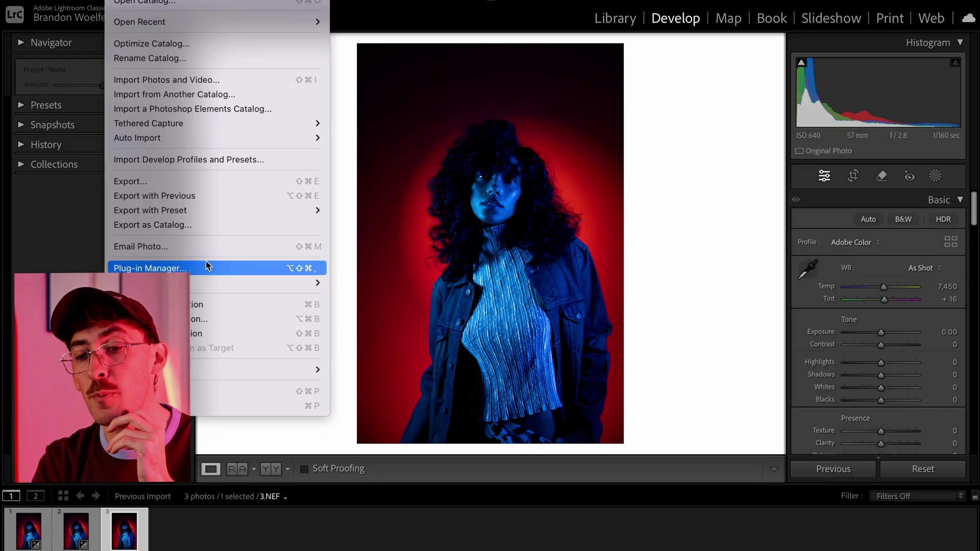
# Set up a Neurapix photo edit for the third imported photo with the "Neurapix - Luminous Dream" SmartPreset and the project name "Edit"
pyautogui.moveTo(209, 283)
pyautogui.click(398, 410)
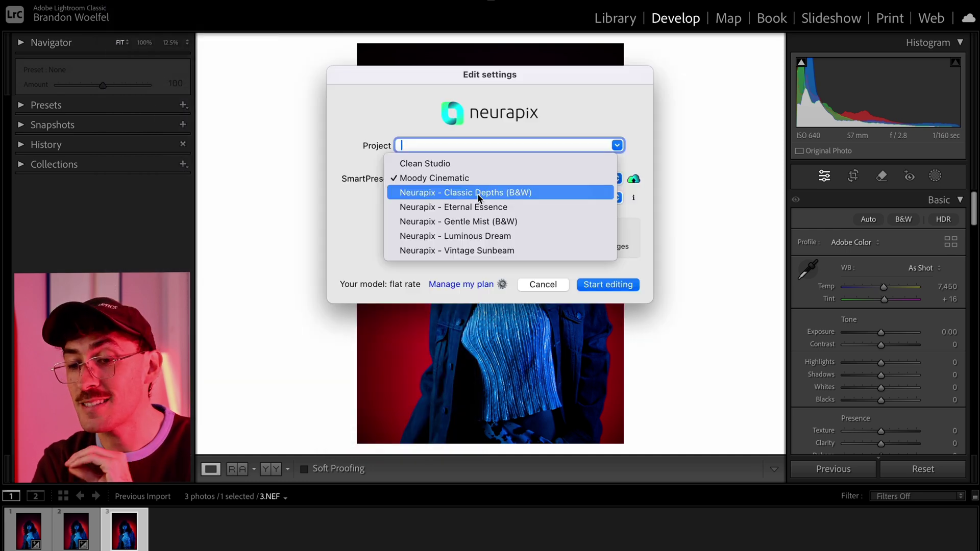
pyautogui.click(492, 236)
pyautogui.write('Edit')
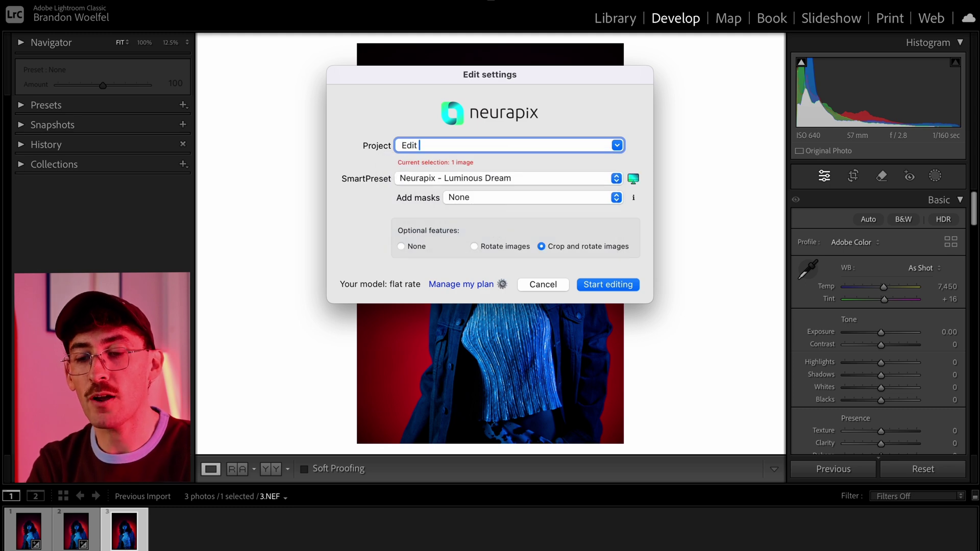